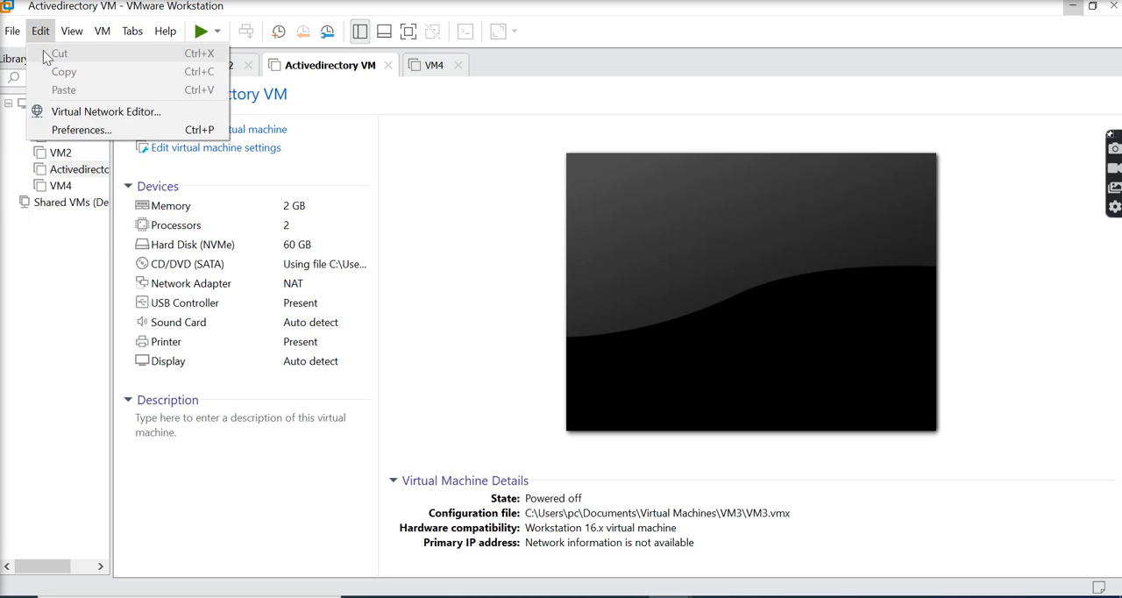
# - Create a typical virtual machine for Windows Server 2019 with no installer media and a 60 GB virtual disk split into multiple files
pyautogui.click(24, 54)
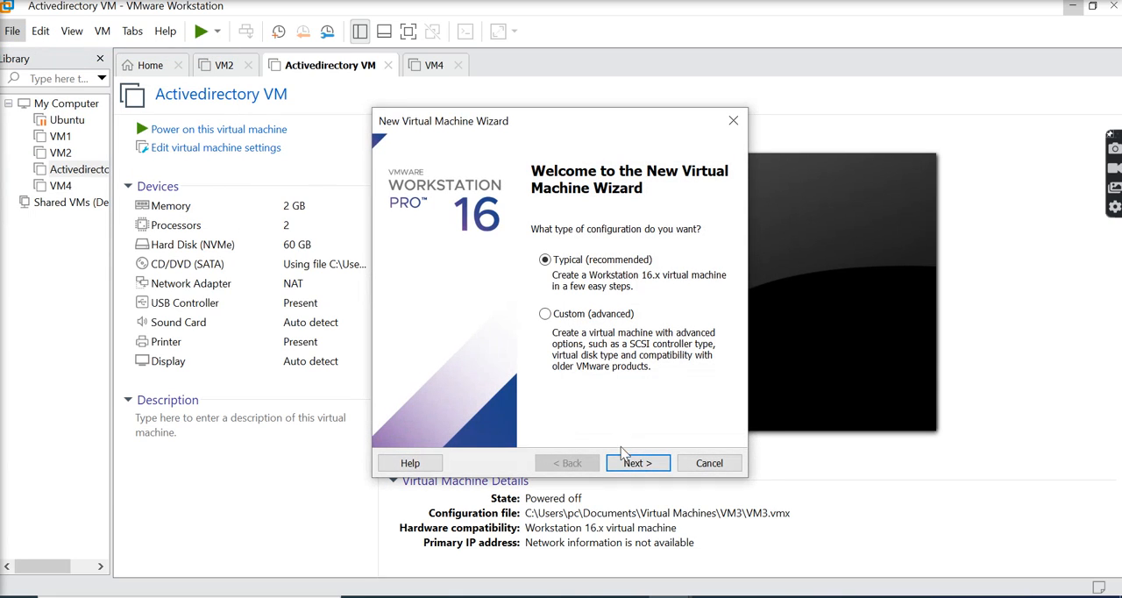
pyautogui.click(628, 466)
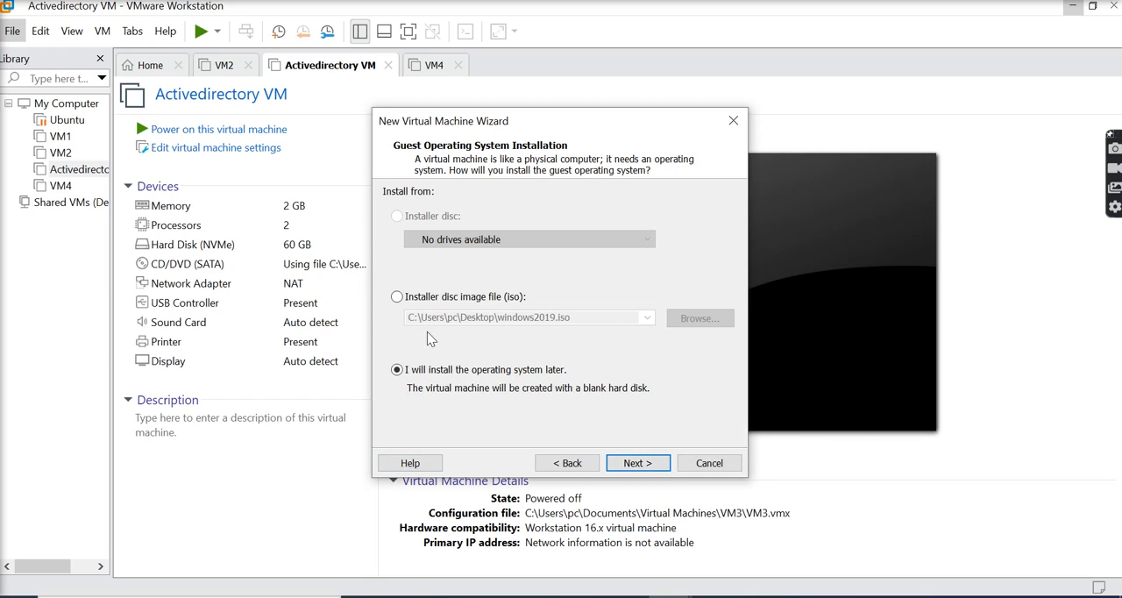
pyautogui.click(653, 472)
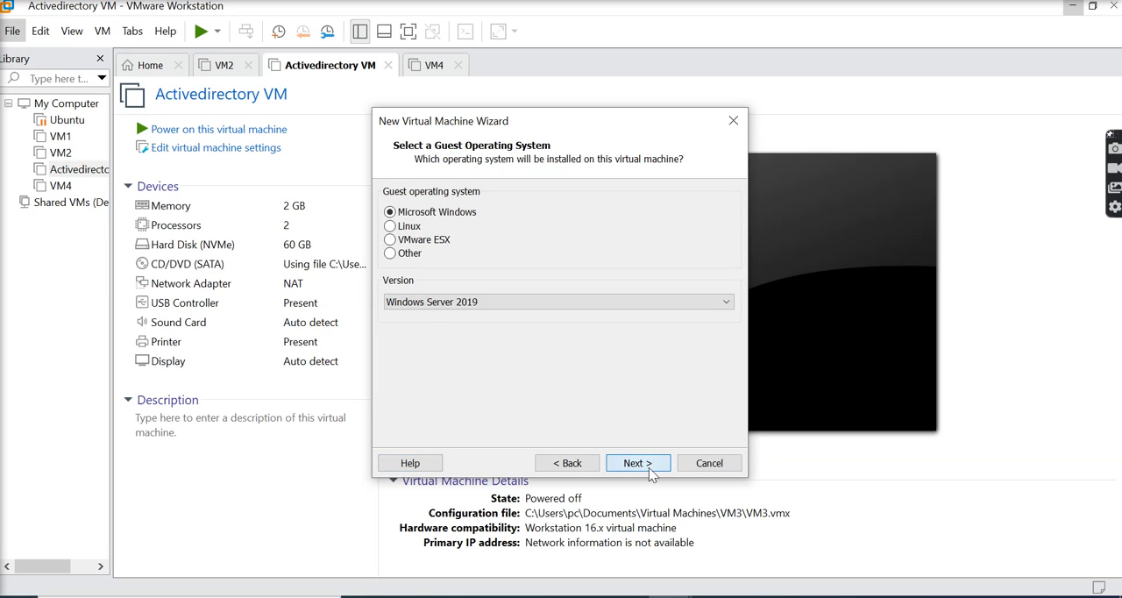
pyautogui.click(650, 474)
pyautogui.click(650, 473)
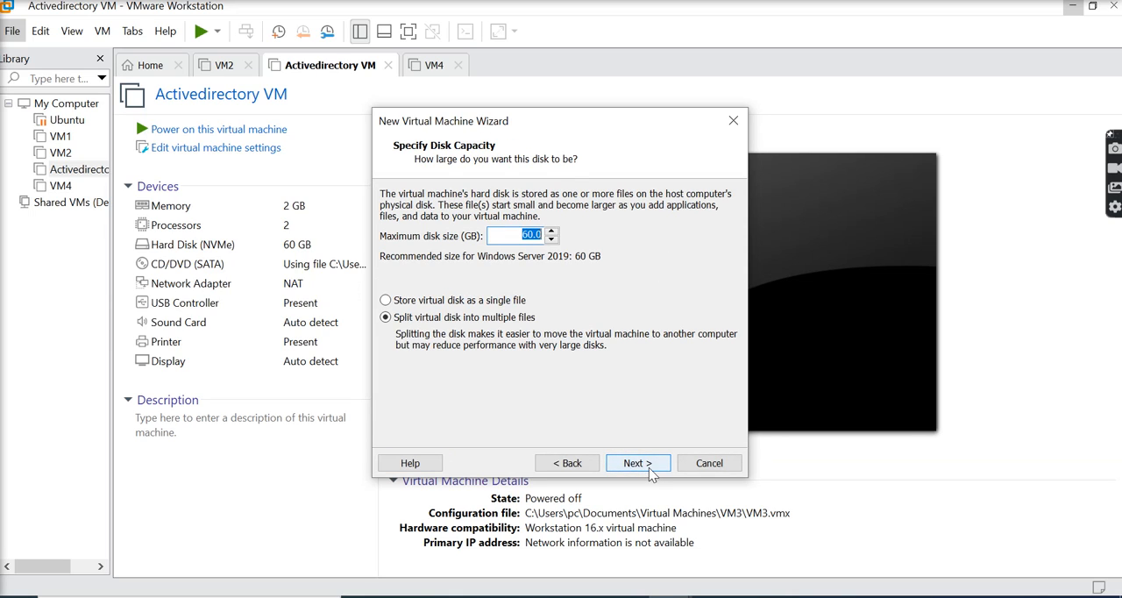
pyautogui.click(640, 471)
pyautogui.click(638, 464)
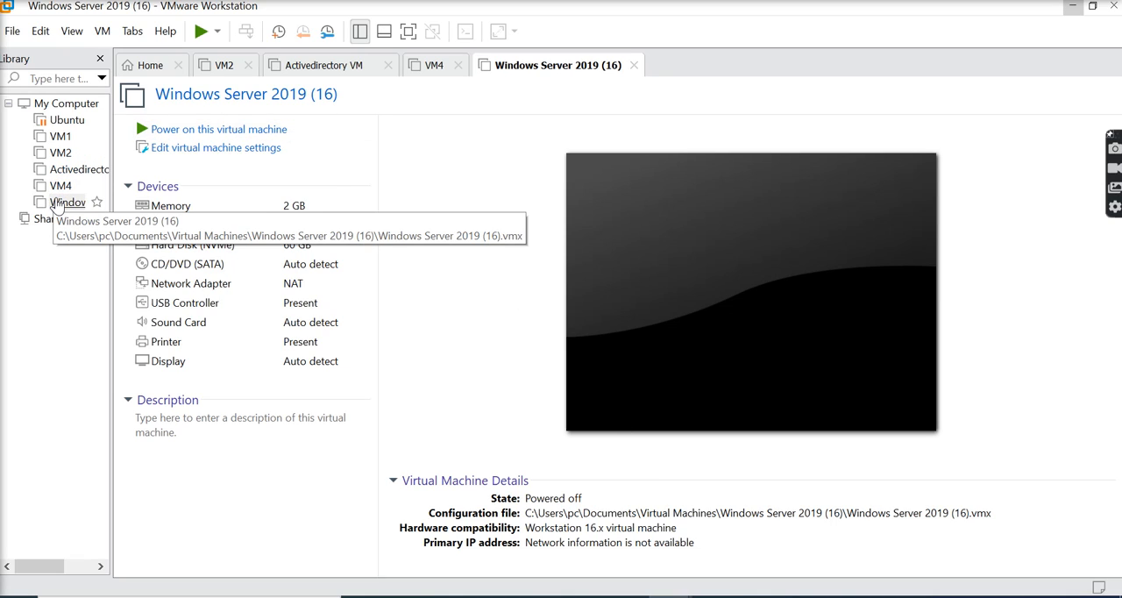
# - Switch the new Windows Server 2019 virtual machine's CD/DVD drive to use an ISO image file, declining to keep the invalid path
pyautogui.click(56, 203)
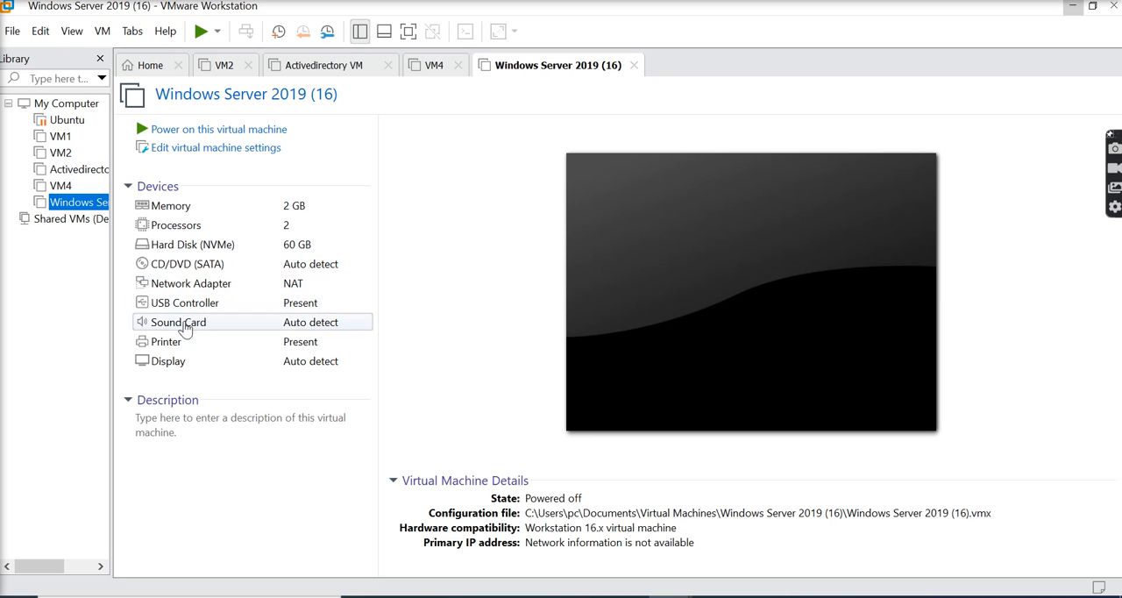
pyautogui.click(203, 274)
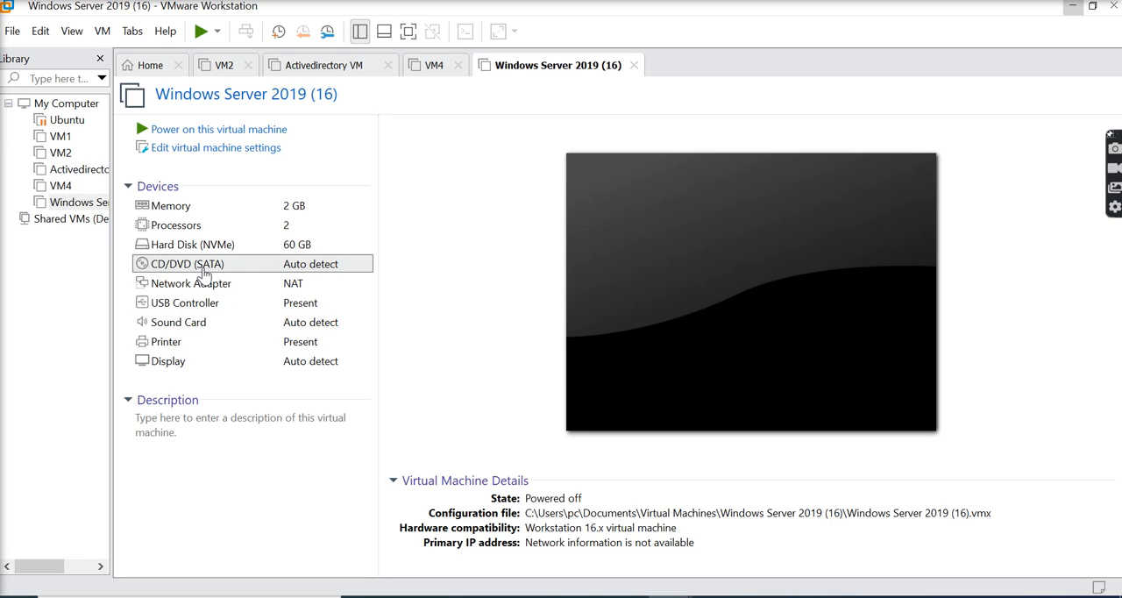
pyautogui.doubleClick(203, 273)
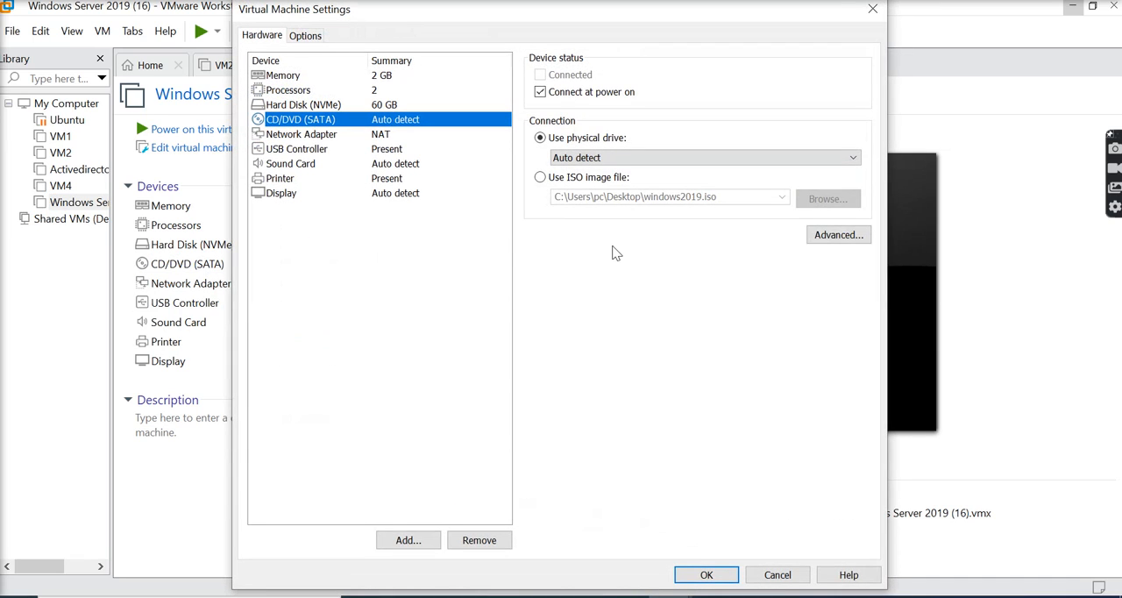
pyautogui.click(556, 178)
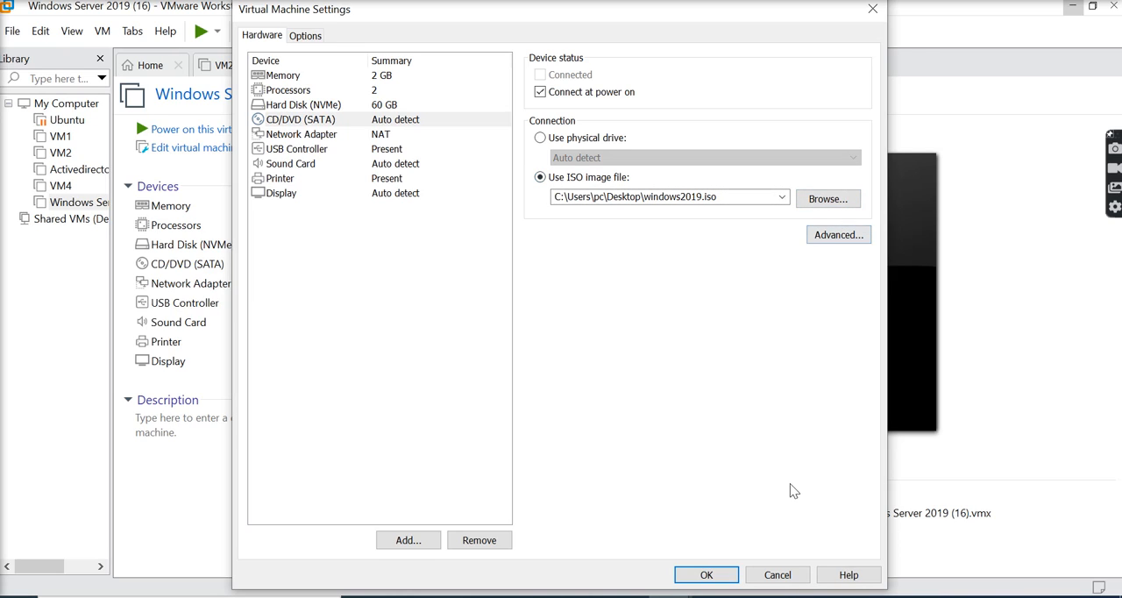
pyautogui.click(706, 576)
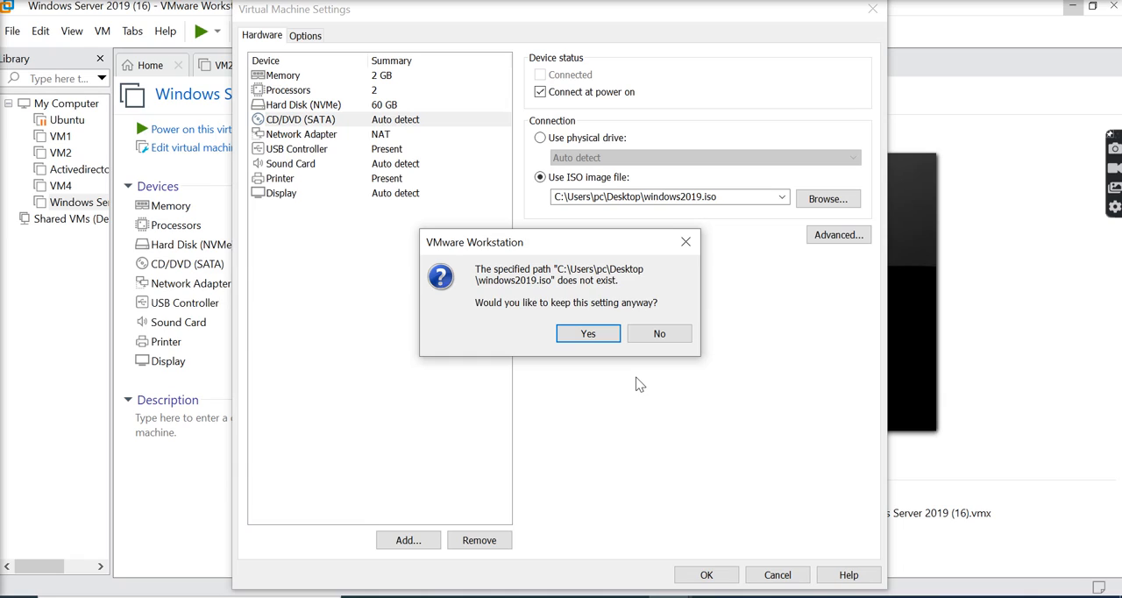
pyautogui.click(658, 339)
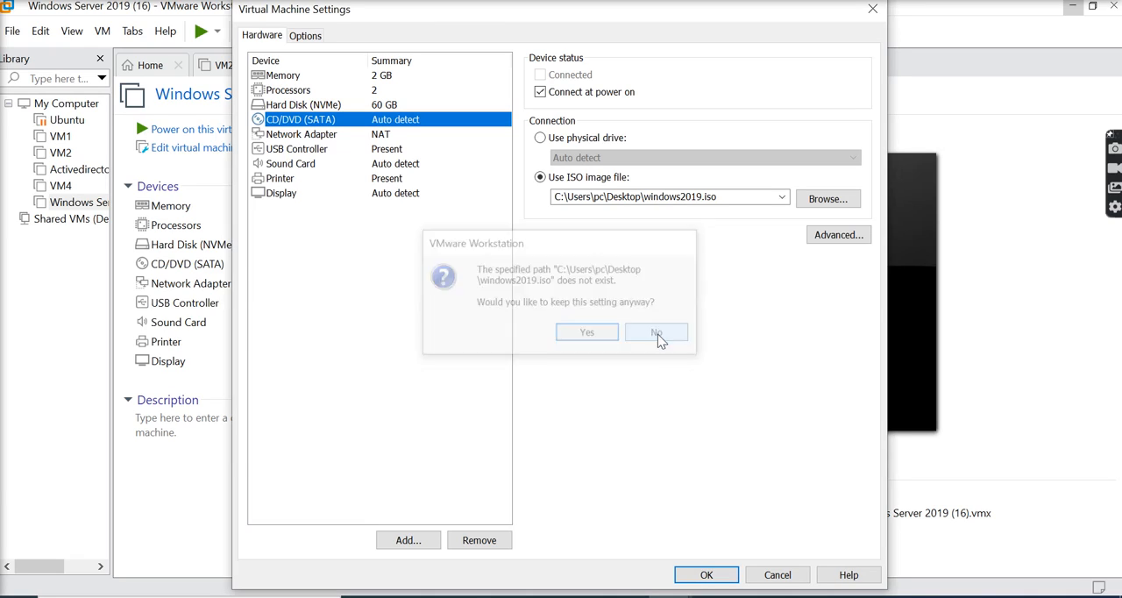
# - Choose the windows2019 image in the activepresnter folder on Local Disk (C:) as the drive's ISO file and save the settings
pyautogui.click(834, 201)
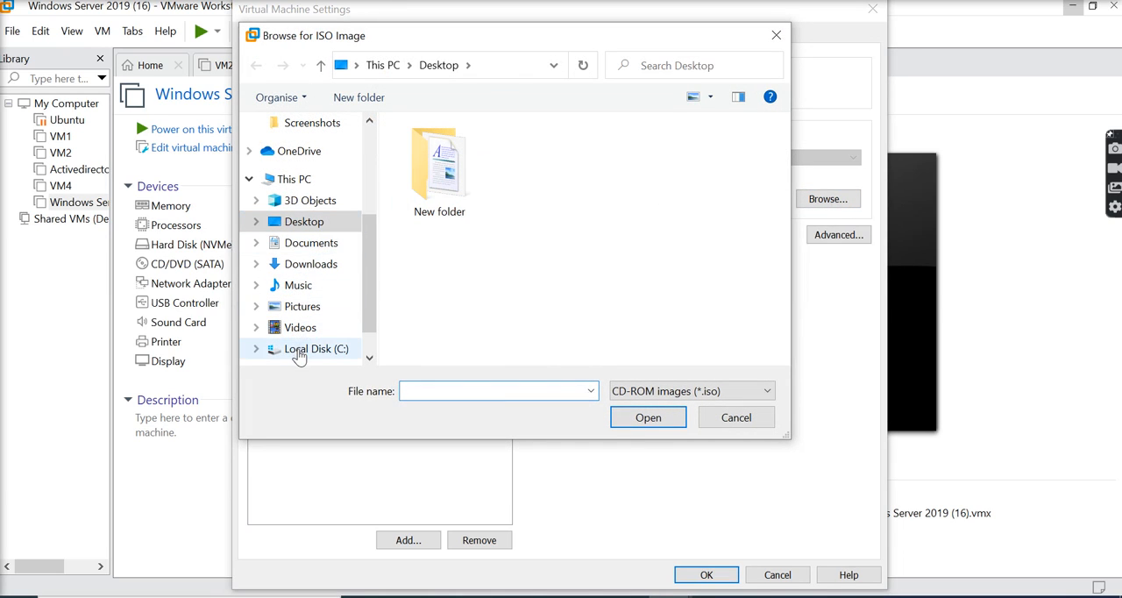
pyautogui.click(298, 350)
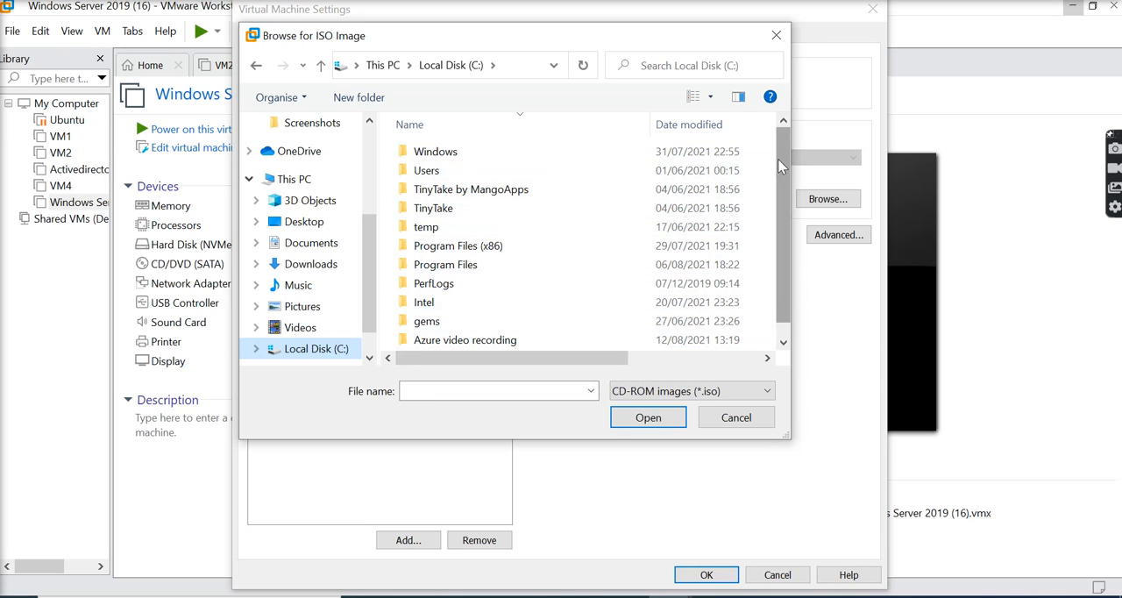
pyautogui.moveTo(781, 166); pyautogui.dragTo(781, 220)
pyautogui.click(471, 342)
pyautogui.doubleClick(471, 341)
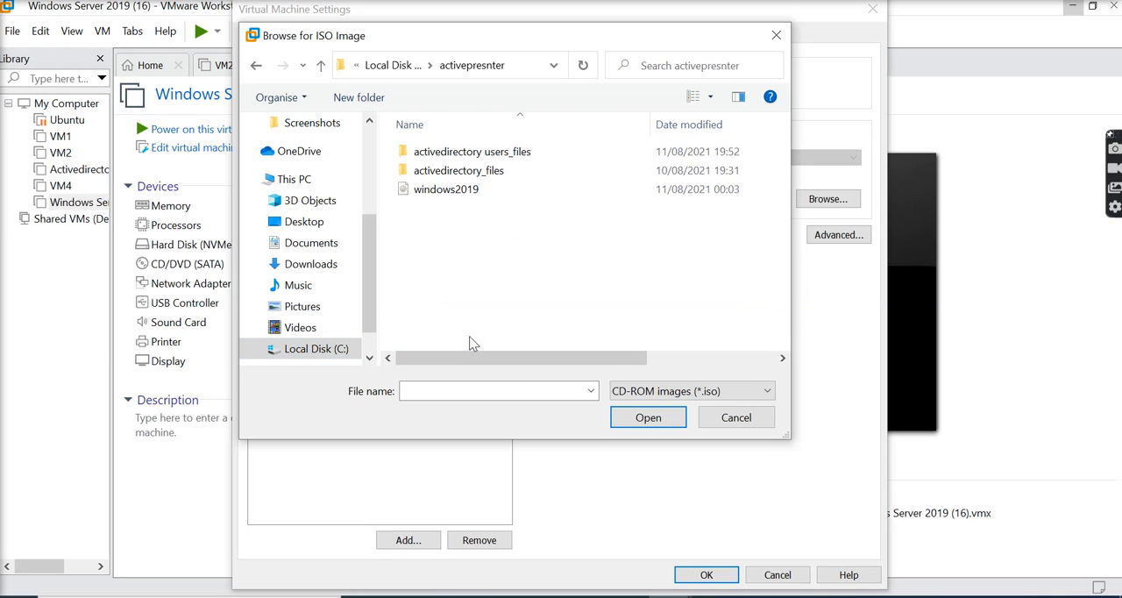
pyautogui.click(459, 191)
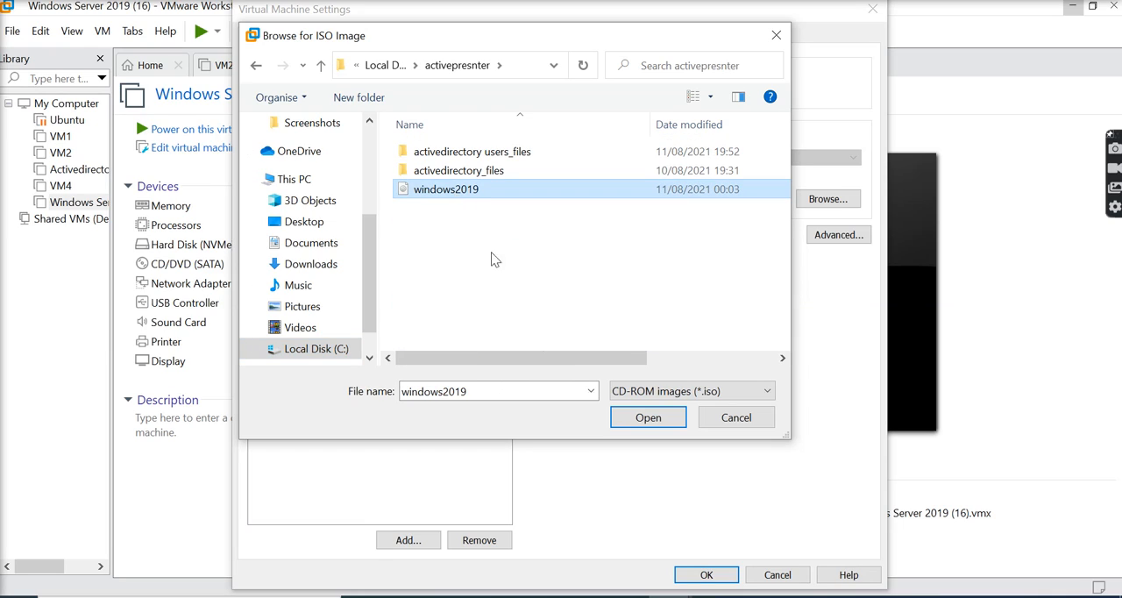
pyautogui.click(641, 418)
pyautogui.click(708, 575)
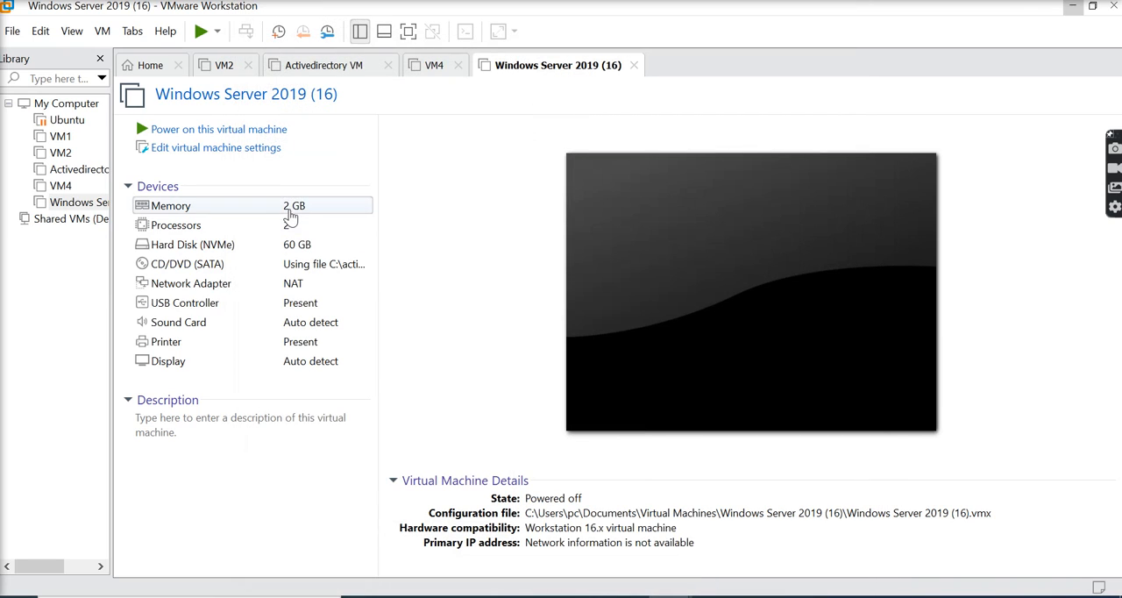
# - Power on the Windows Server 2019 virtual machine and boot from the CD into Windows Setup [EMS Enabled]
pyautogui.click(248, 132)
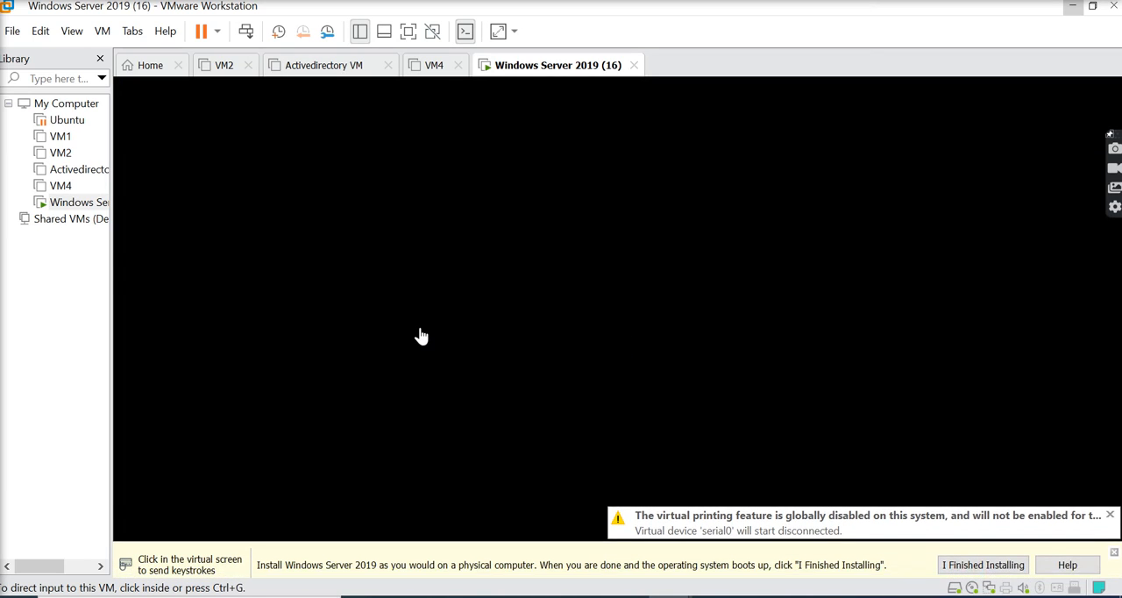
pyautogui.click(381, 340)
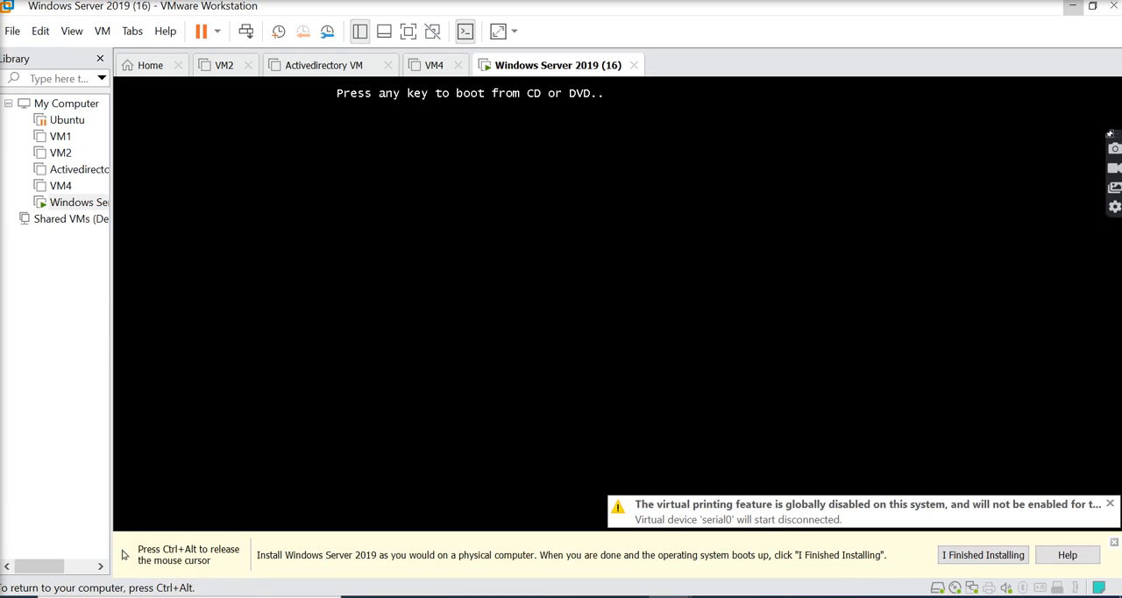
pyautogui.press('Return')
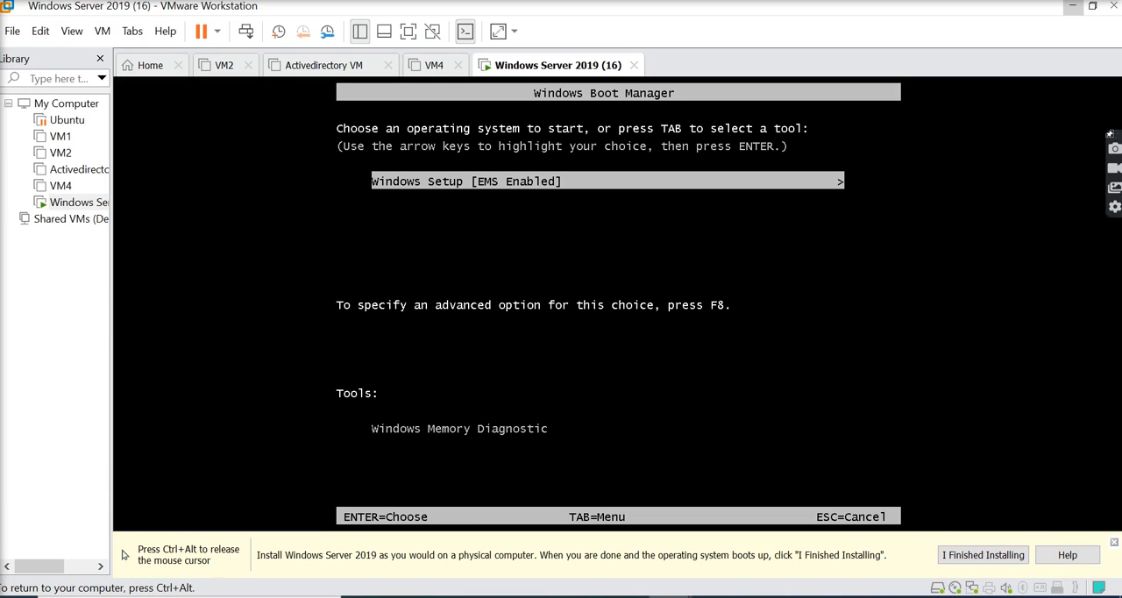
pyautogui.press('Return')
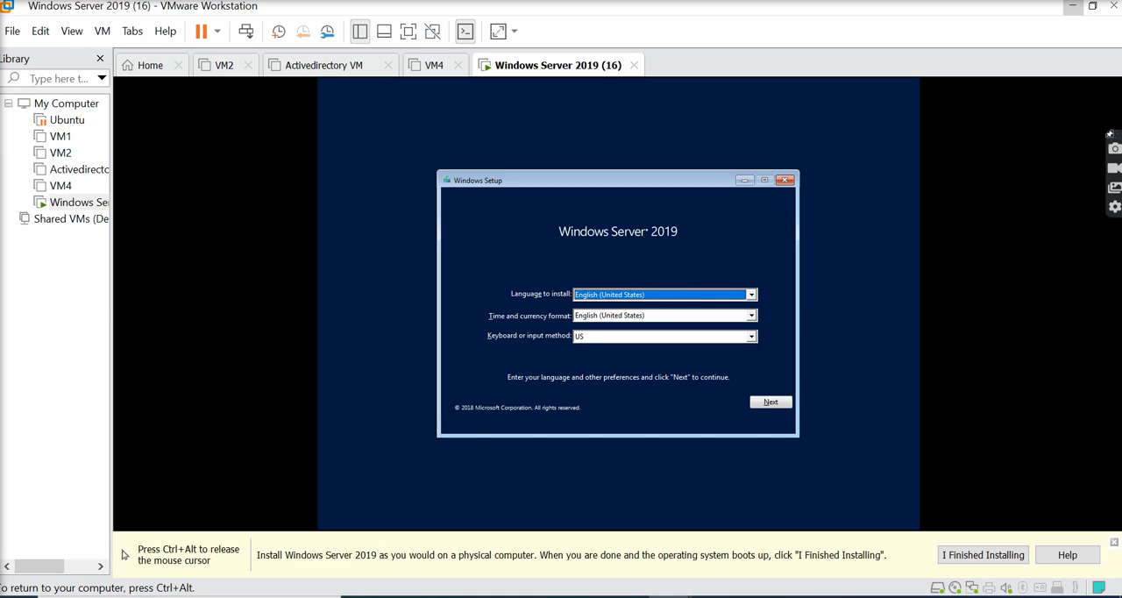
# - Start the installation with English (United States) and US keyboard settings, choosing the Windows Server 2019 Datacenter Evaluation (Desktop Experience) edition
pyautogui.click(778, 404)
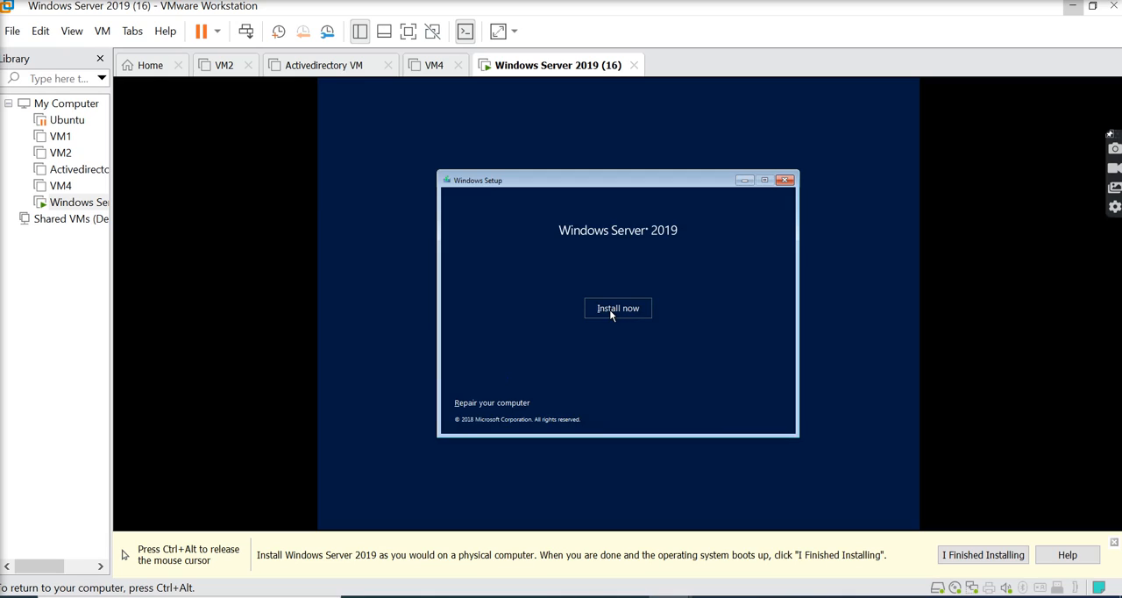
pyautogui.click(611, 313)
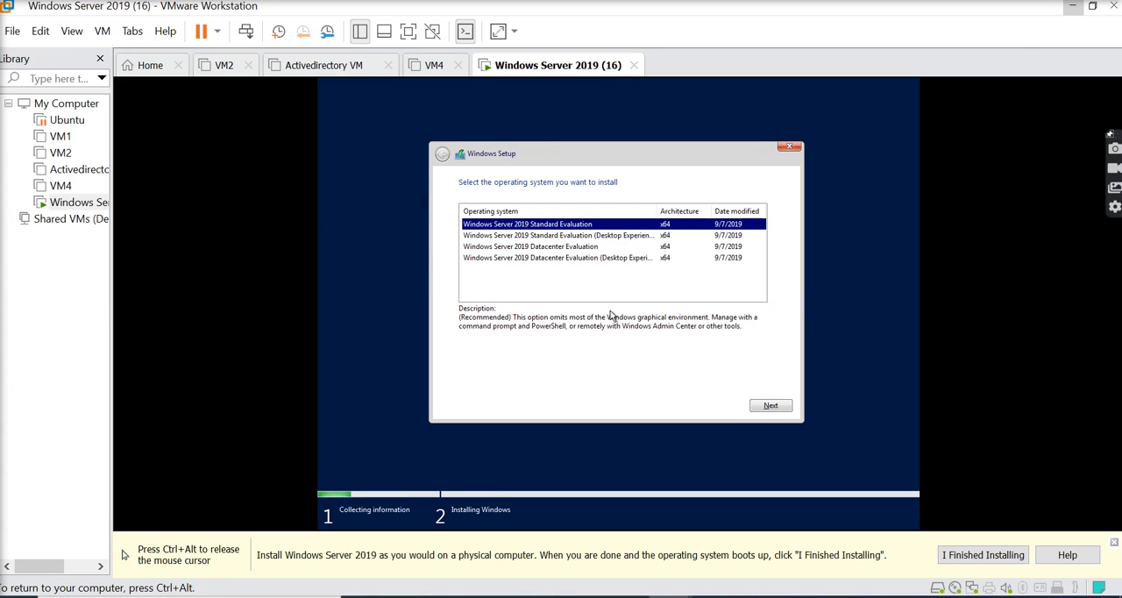
pyautogui.press('Down')
pyautogui.press('Down')
pyautogui.press('Down')
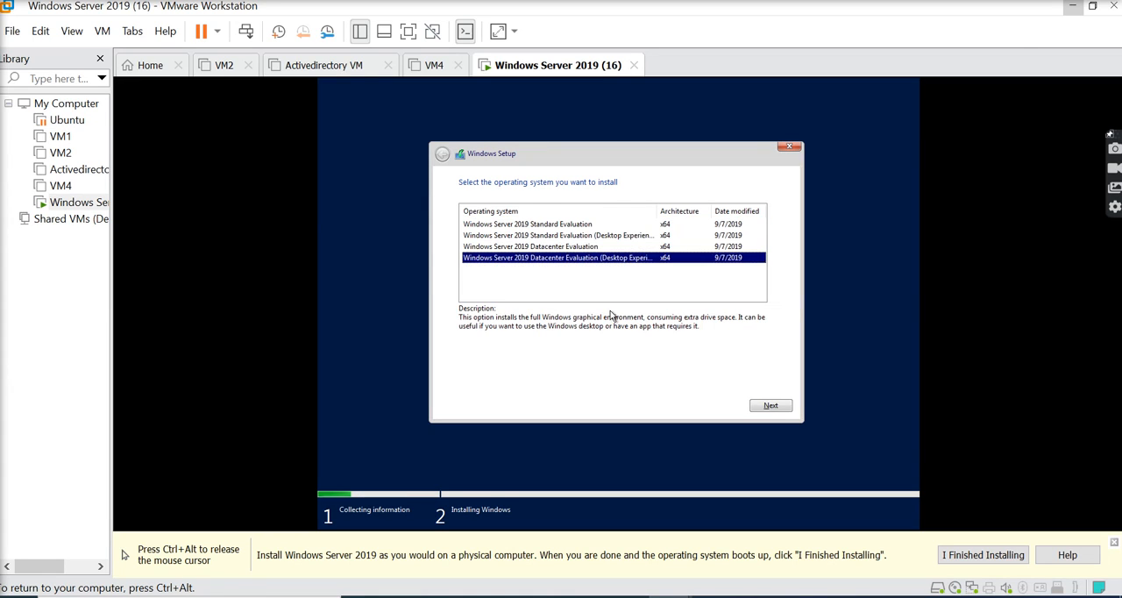
pyautogui.press('Return')
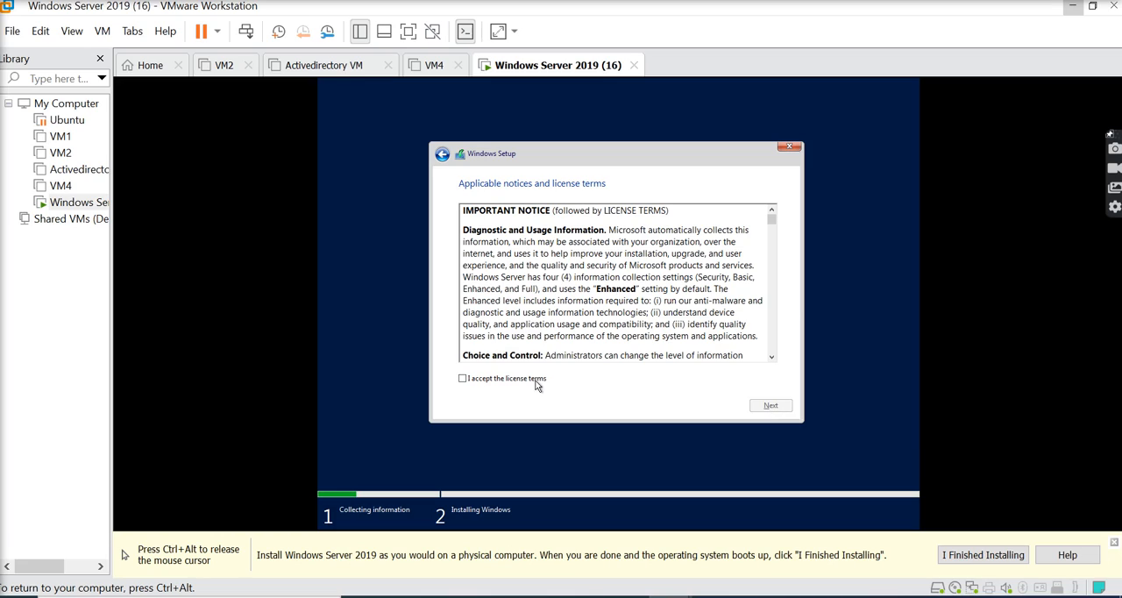
# - Accept the license terms and run a custom, Windows-only installation on Drive 0 Unallocated Space
pyautogui.click(466, 378)
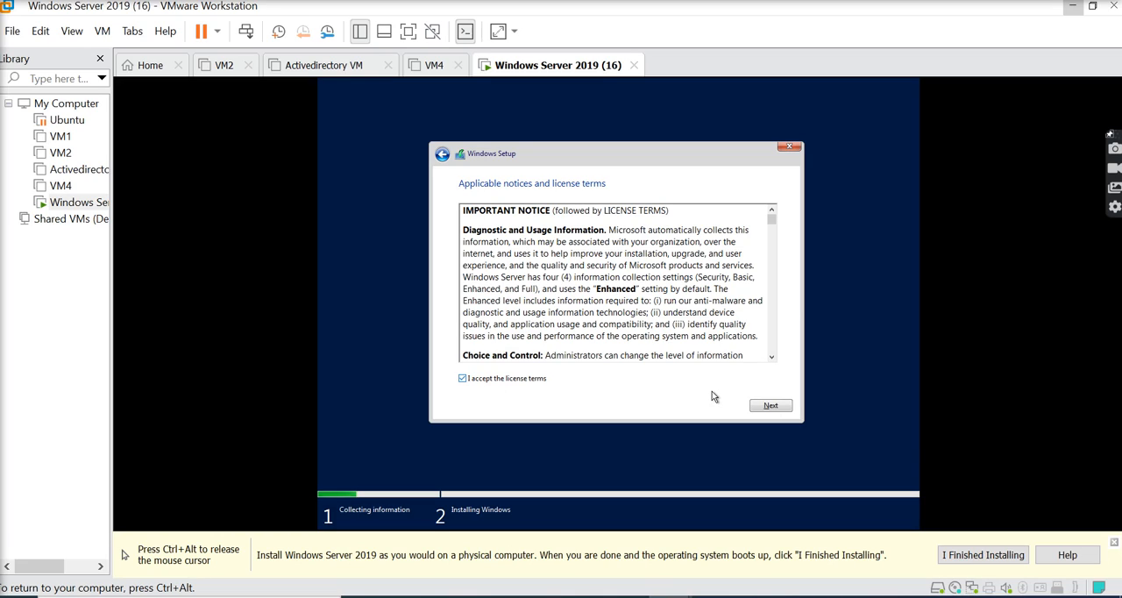
pyautogui.click(765, 407)
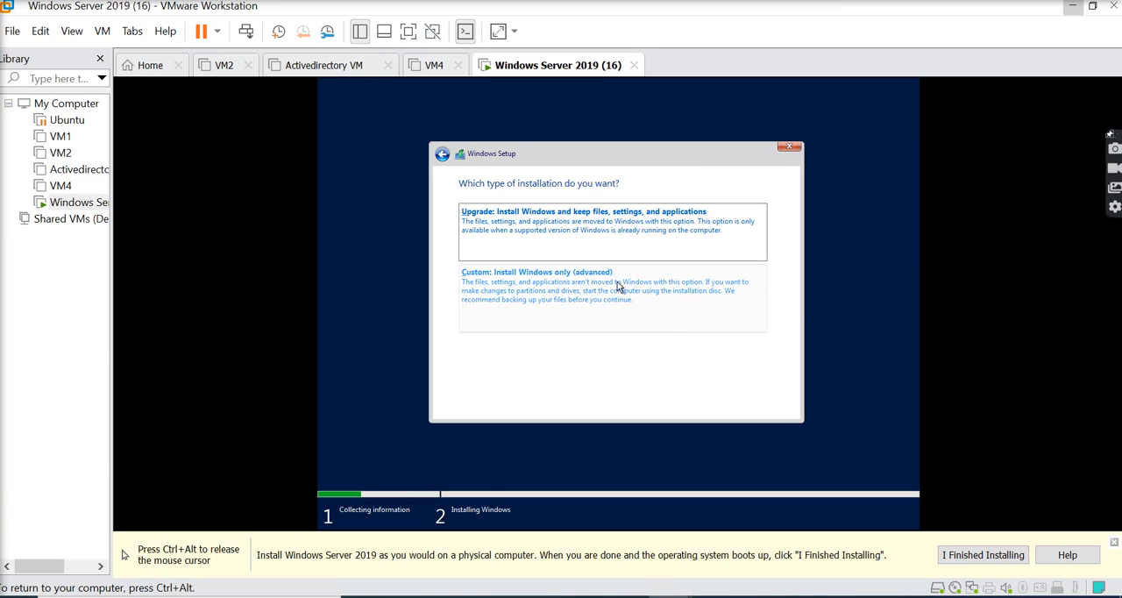
pyautogui.click(571, 273)
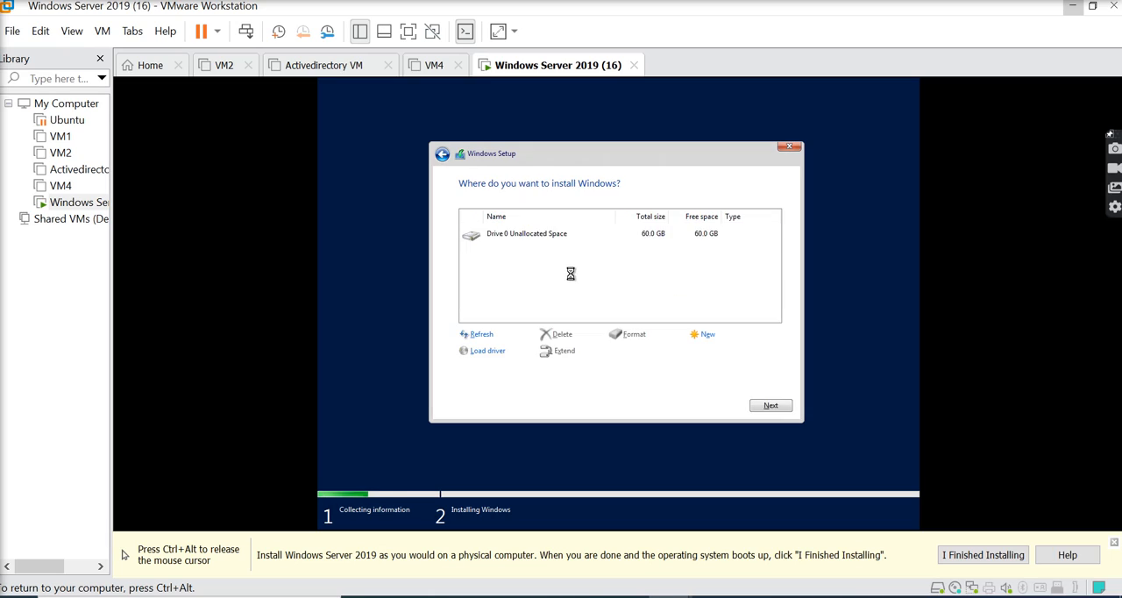
pyautogui.click(768, 409)
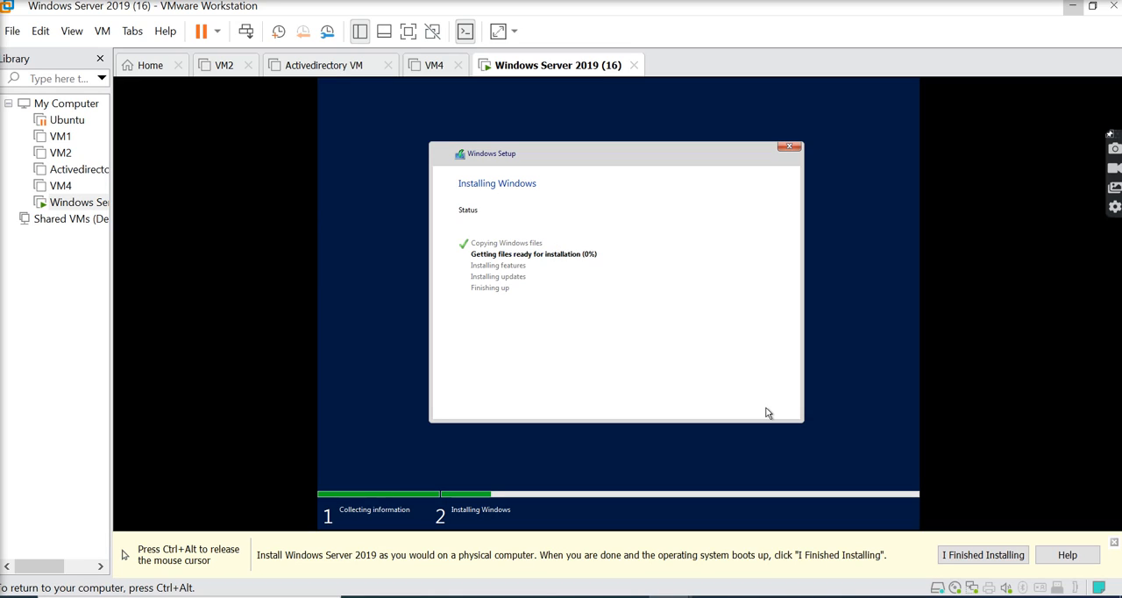
pyautogui.hotkey('ctrl', 'alt')
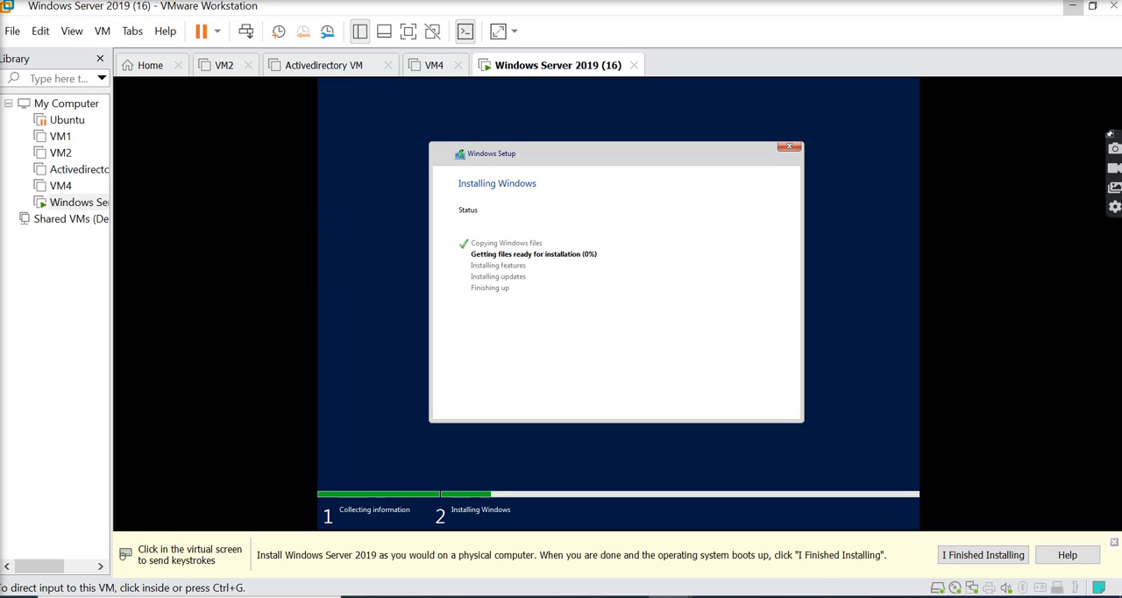
pyautogui.click(715, 597)
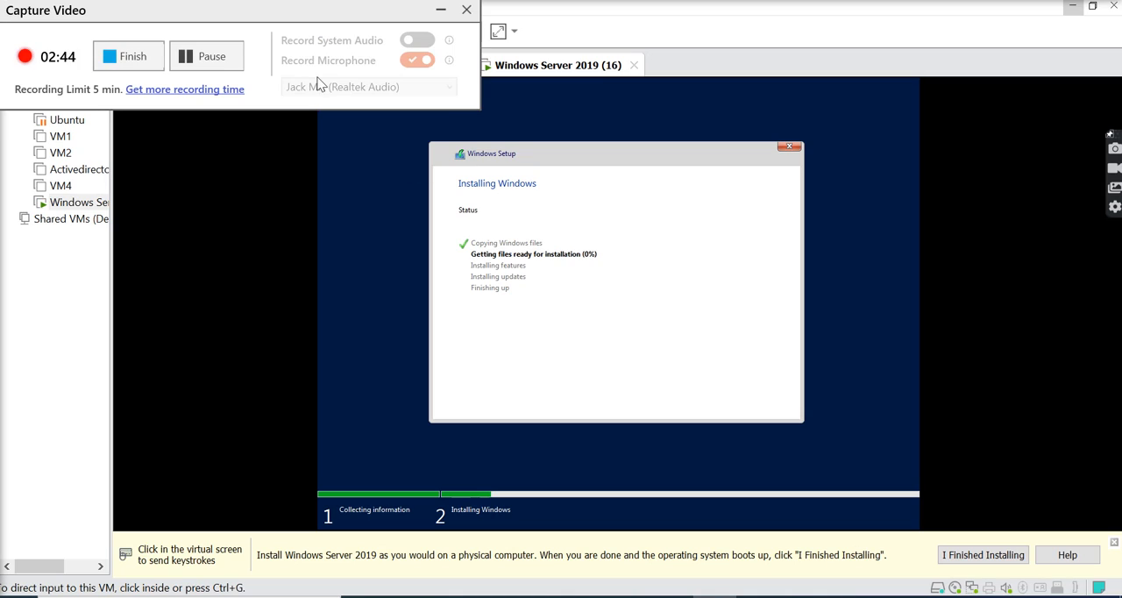
pyautogui.click(219, 56)
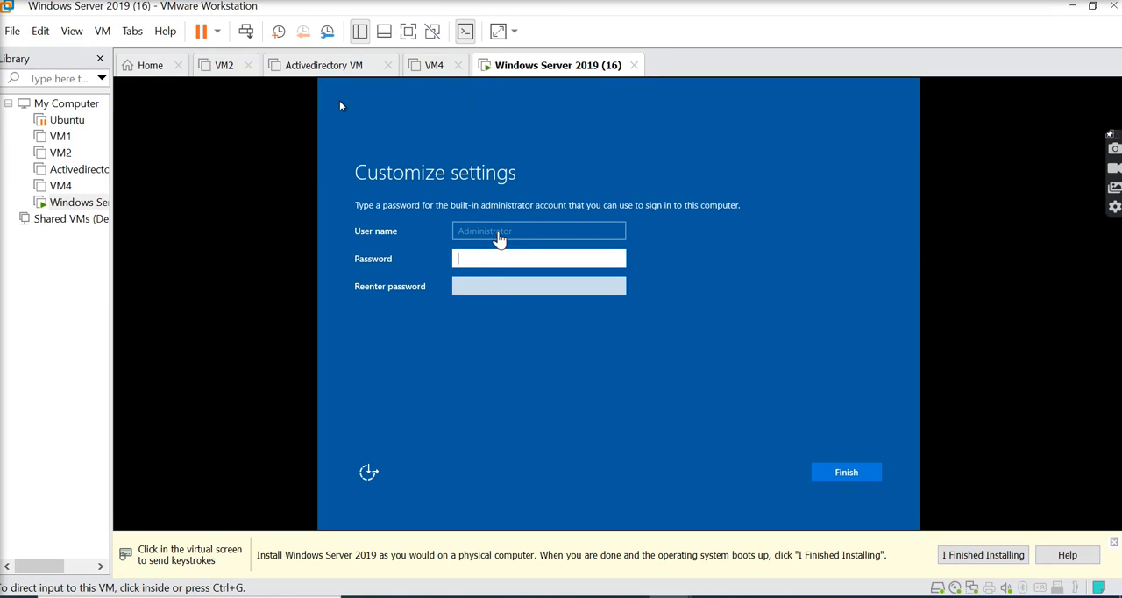
# - Enter and re-enter a password for the built-in Administrator account and finish customizing the settings
pyautogui.click(495, 261)
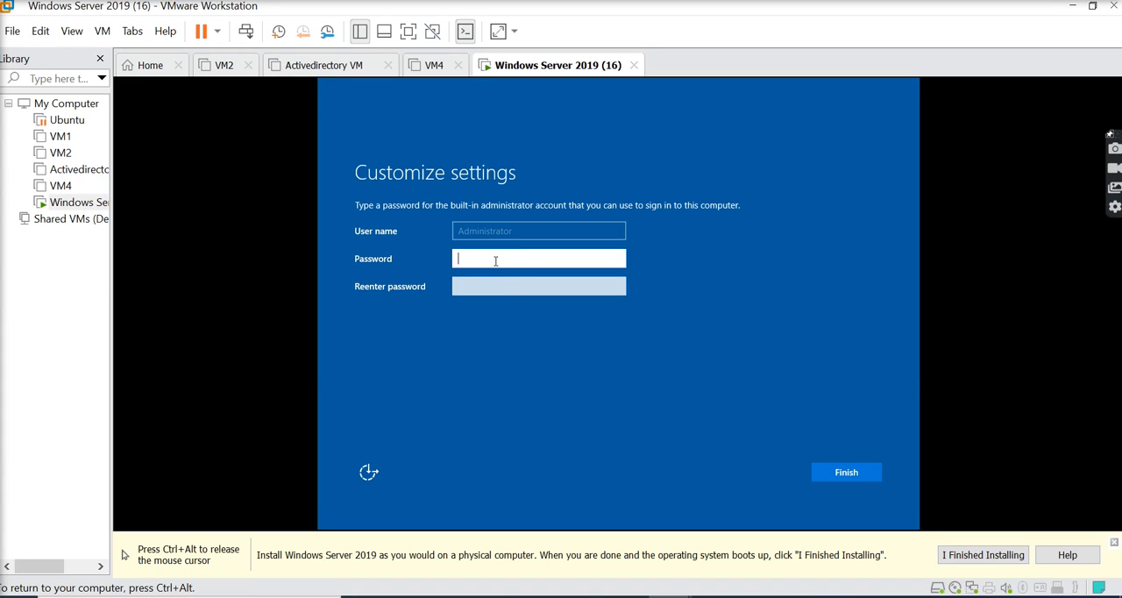
pyautogui.write('*********')
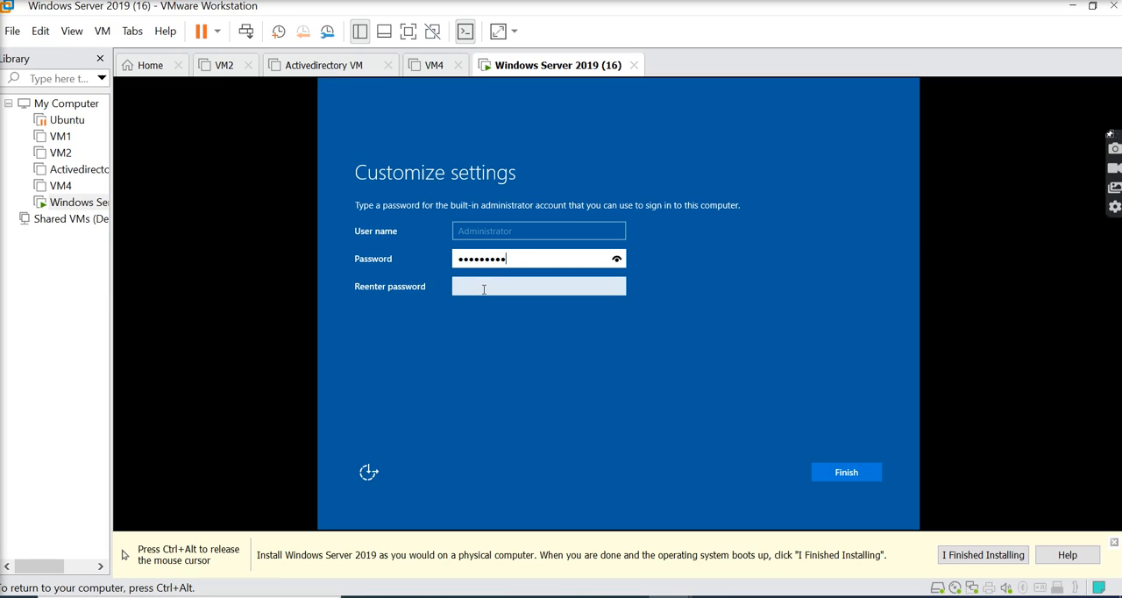
pyautogui.click(483, 288)
pyautogui.write('*******')
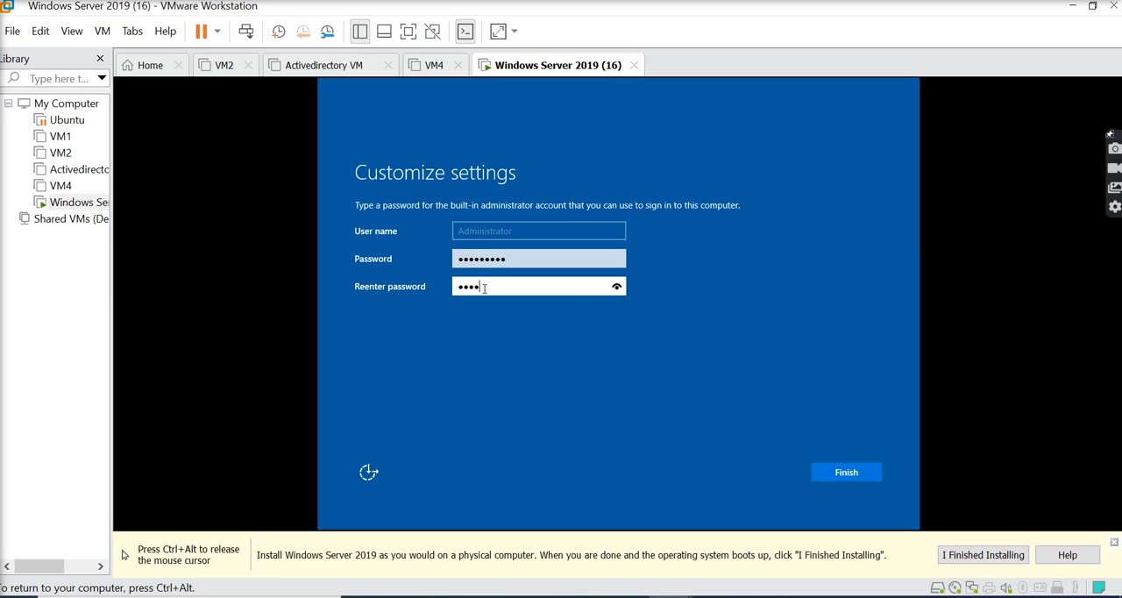
pyautogui.write('**')
pyautogui.click(843, 474)
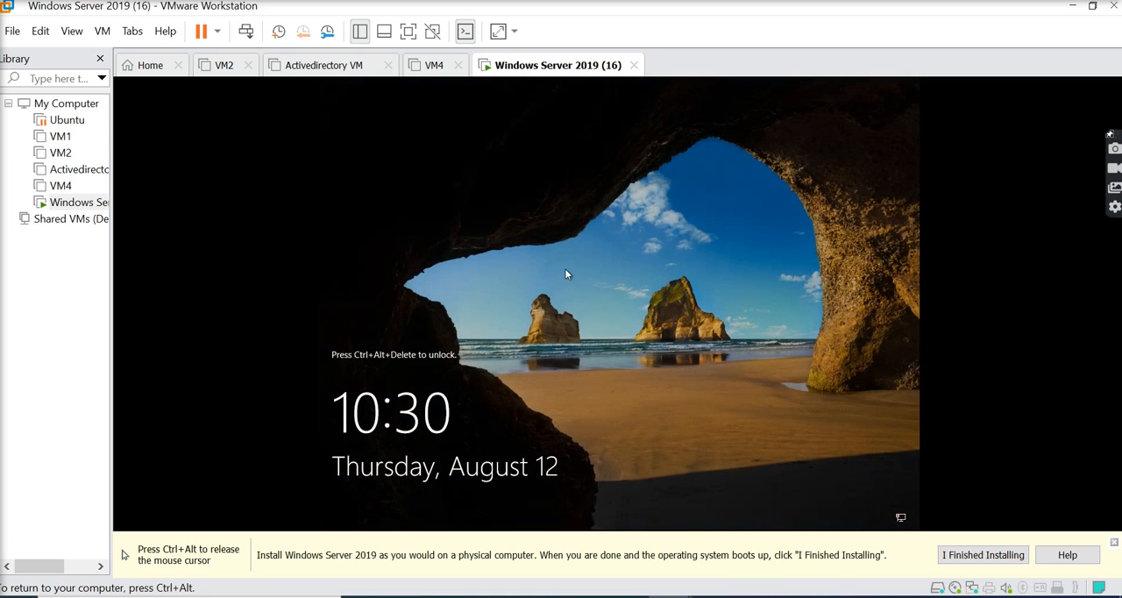
# - Unlock the server and sign in to the Administrator account with its password
pyautogui.hotkey('ctrl', 'alt', 'Delete')
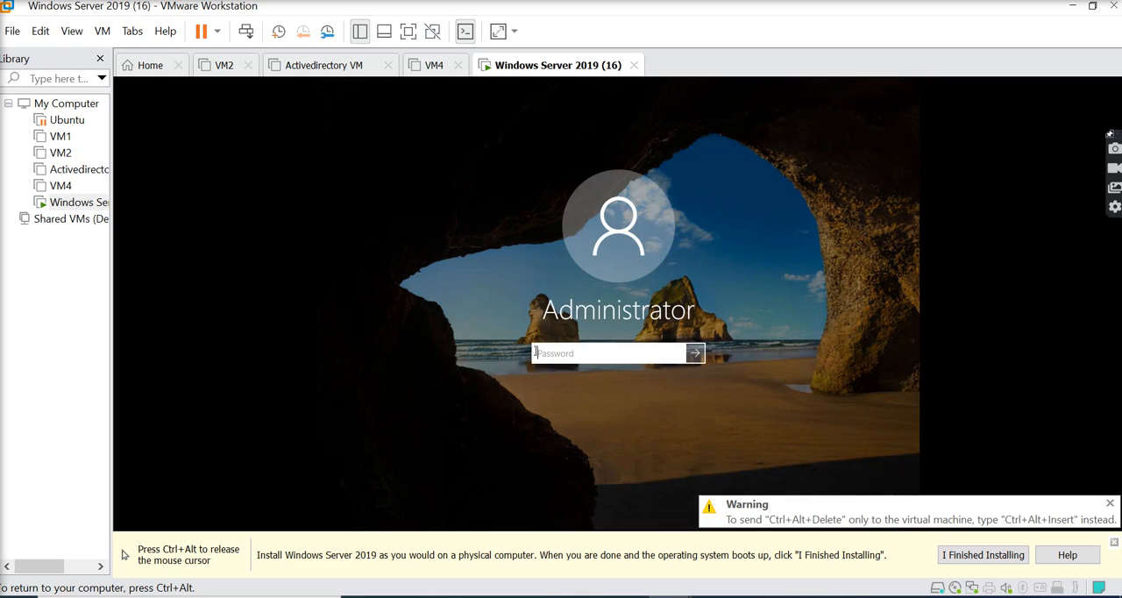
pyautogui.write('P@ssw0rd12')
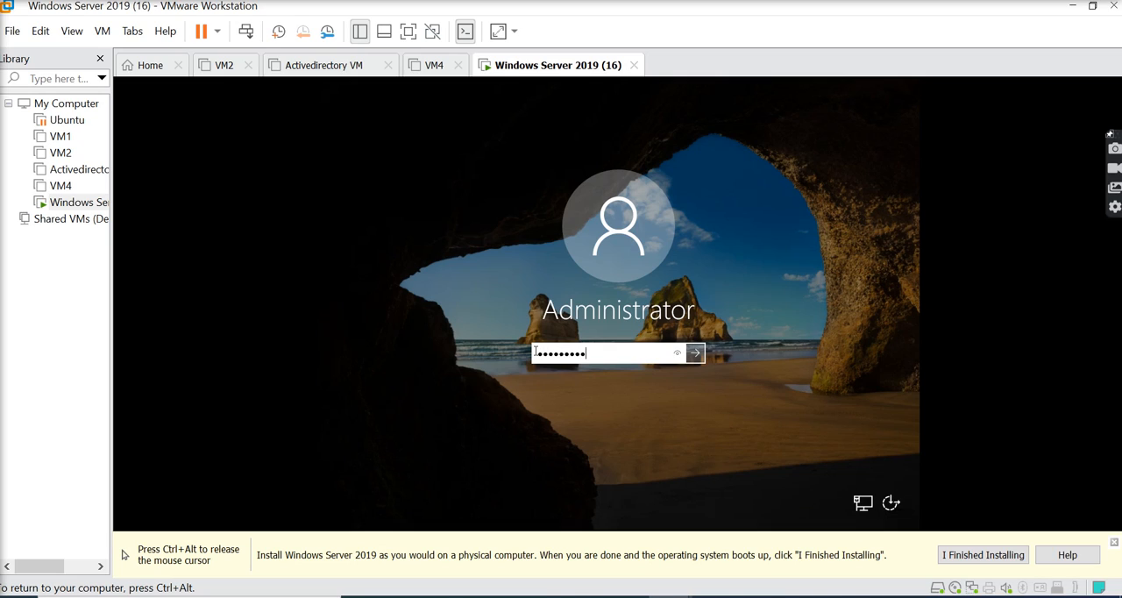
pyautogui.press('Return')
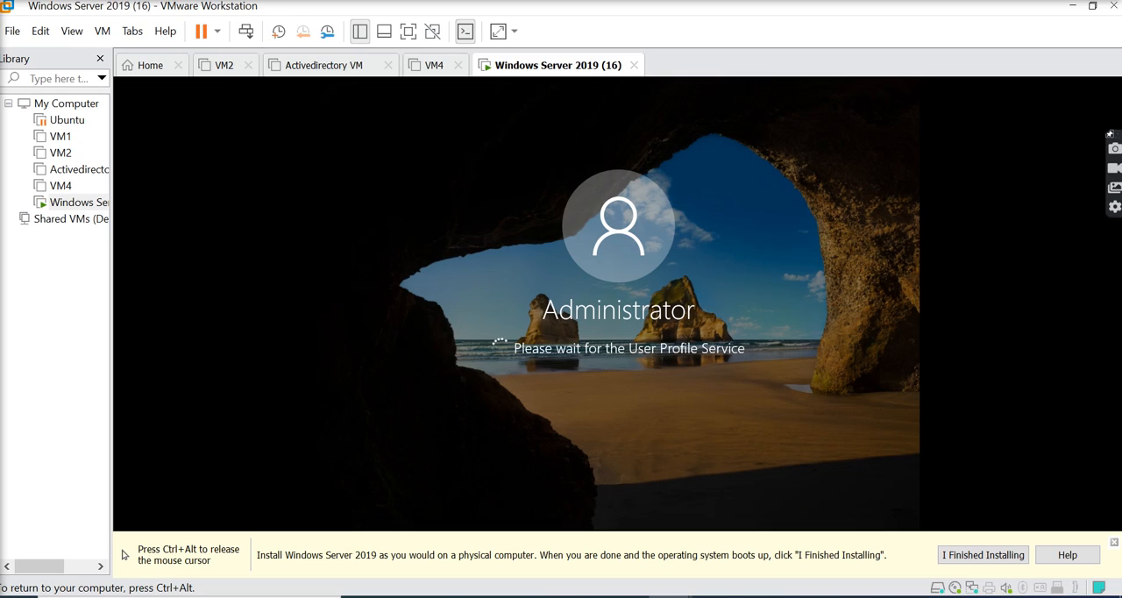